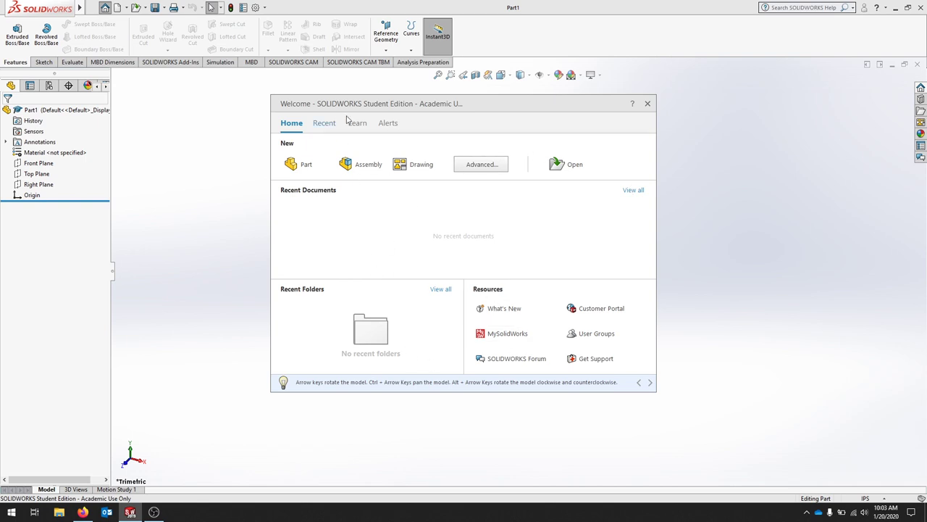
# Browse the Welcome window's Recent, Learn and Alerts pages, then create a new part.
pyautogui.click(323, 126)
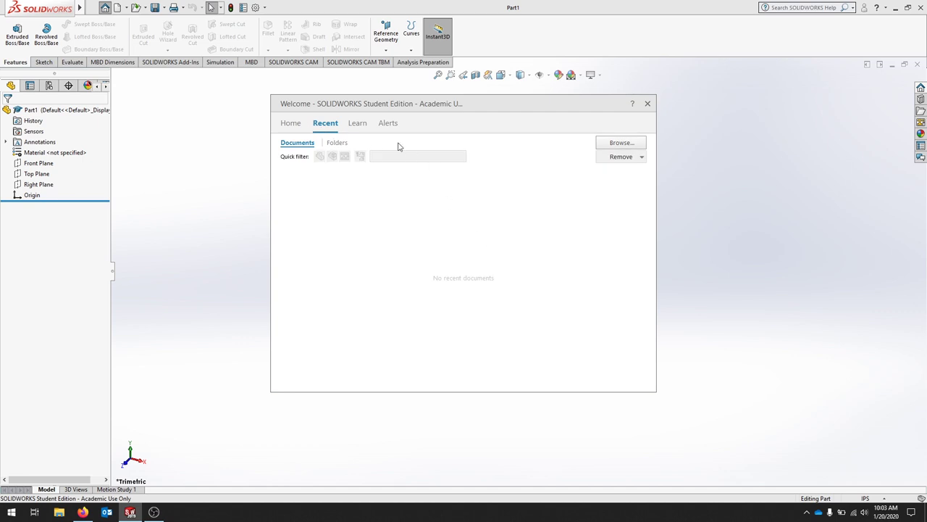
pyautogui.click(360, 124)
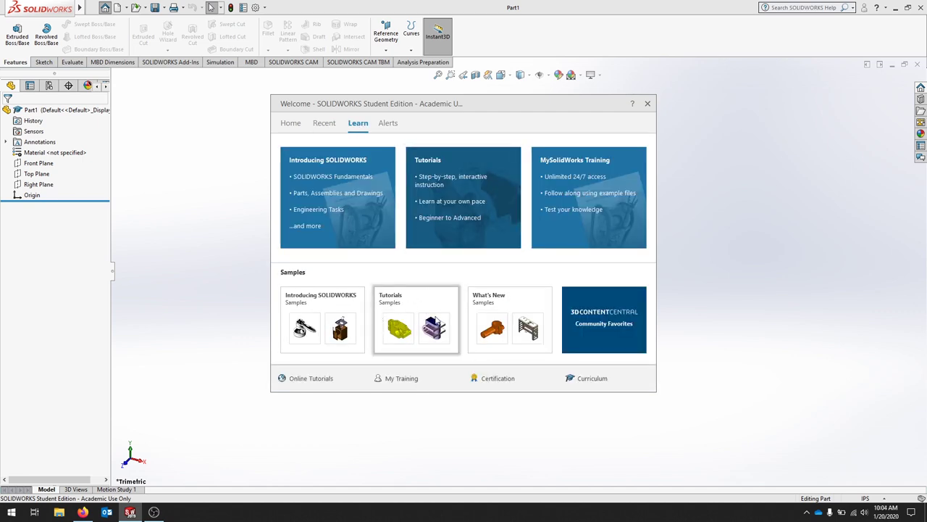
pyautogui.click(388, 124)
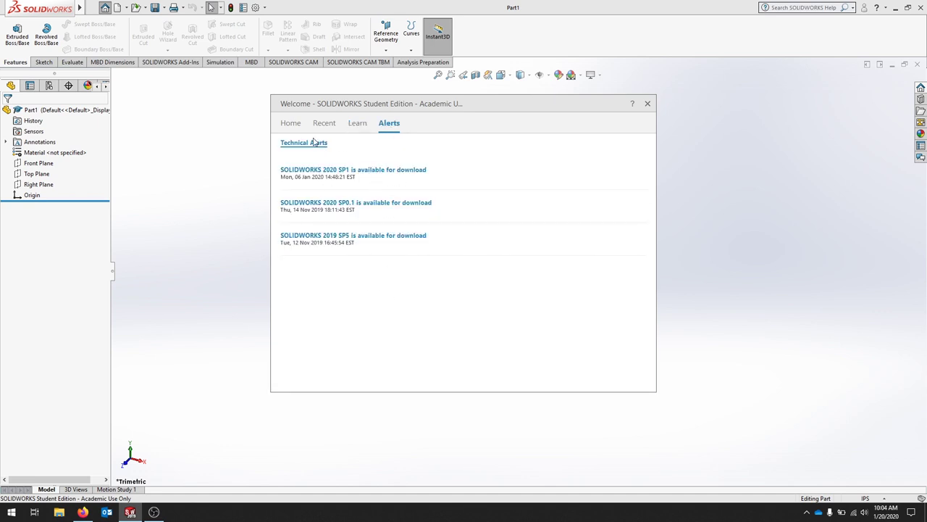
pyautogui.click(297, 125)
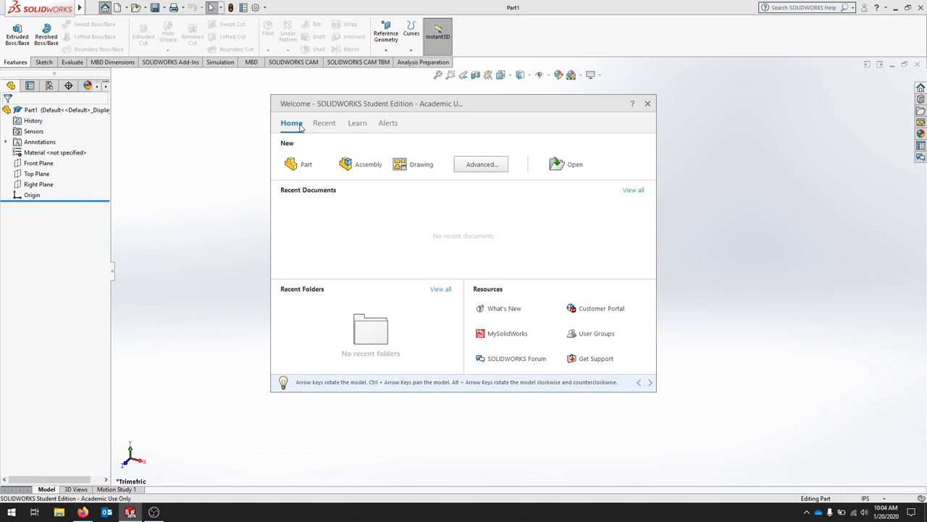
pyautogui.click(306, 165)
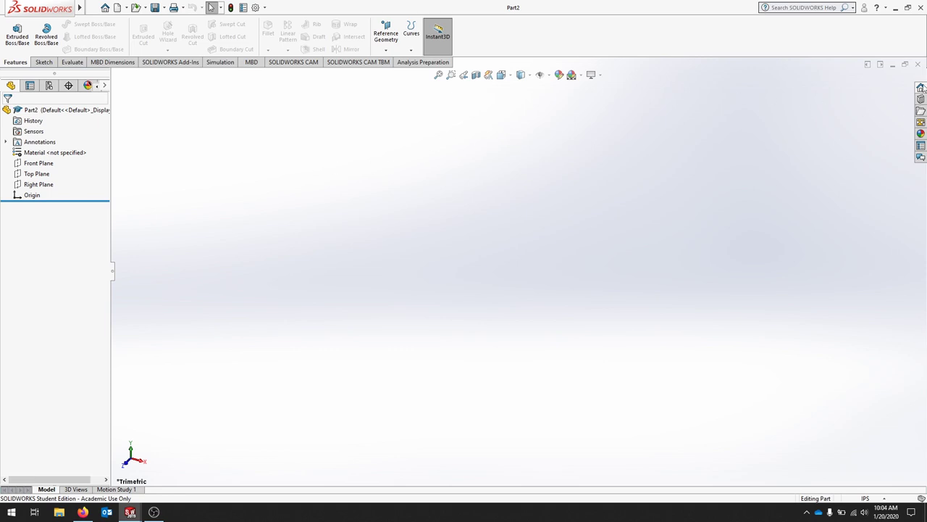
# View the task pane's Resources, Design Library and File Explorer pages, widen it, then collapse it.
pyautogui.click(921, 86)
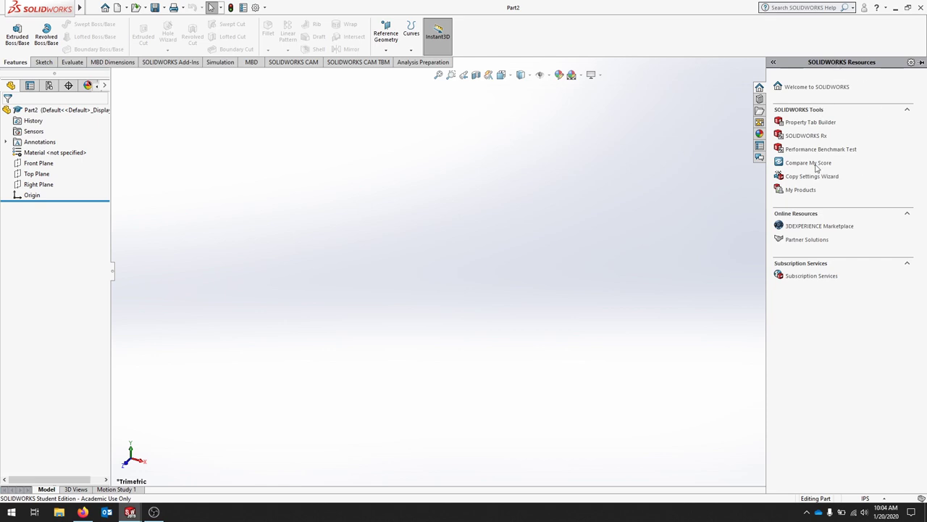
pyautogui.click(759, 99)
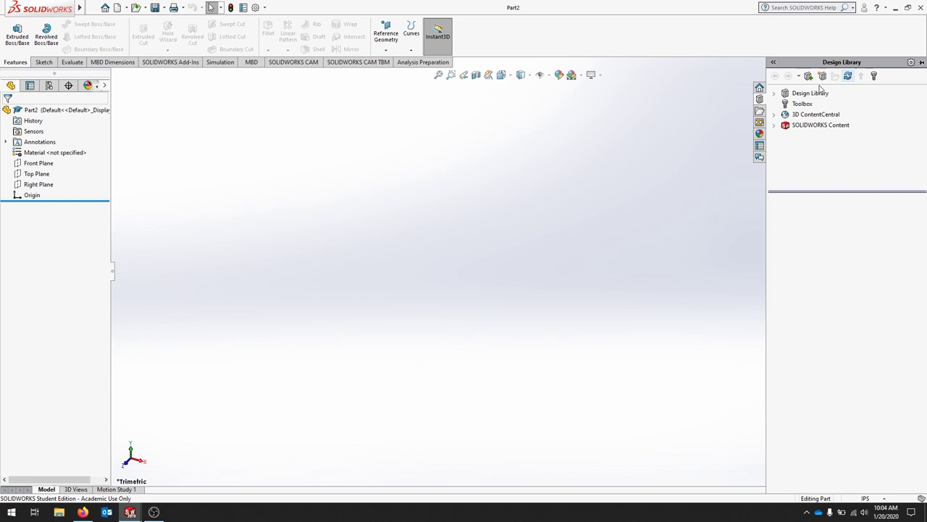
pyautogui.click(760, 111)
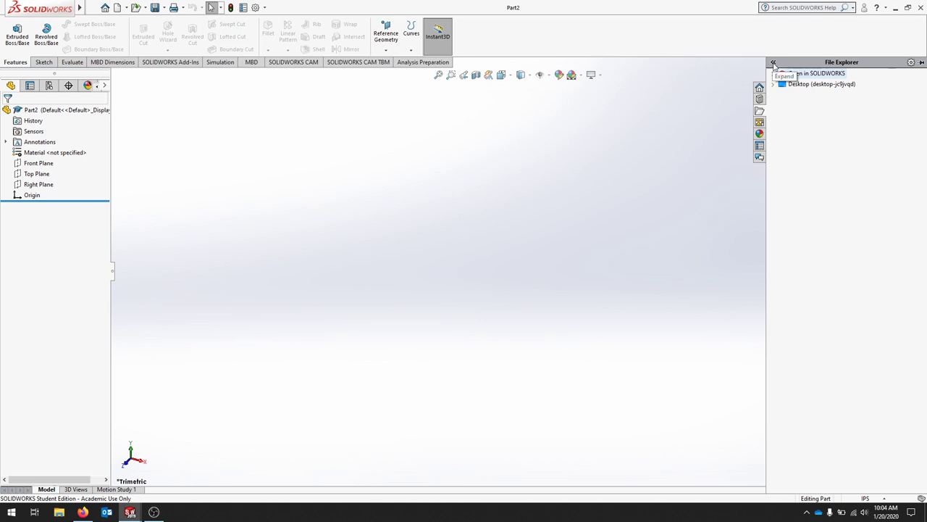
pyautogui.click(774, 64)
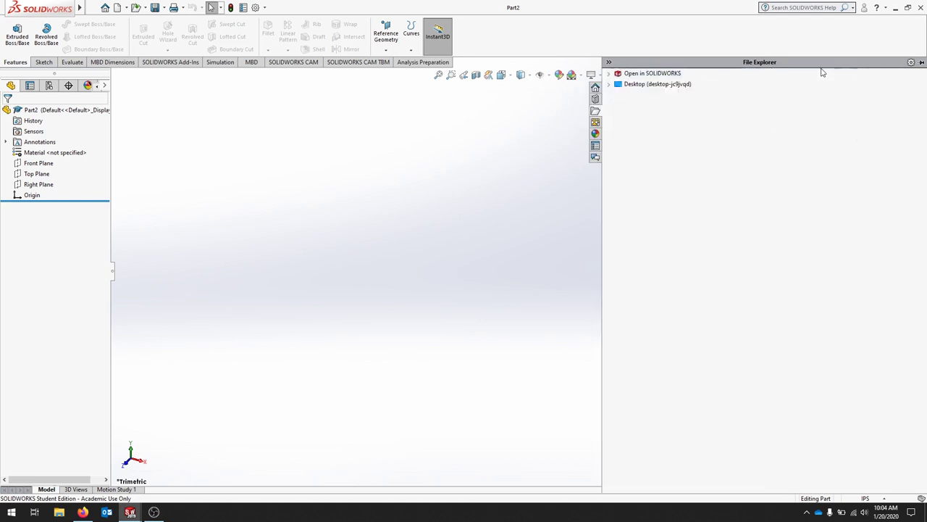
pyautogui.click(609, 62)
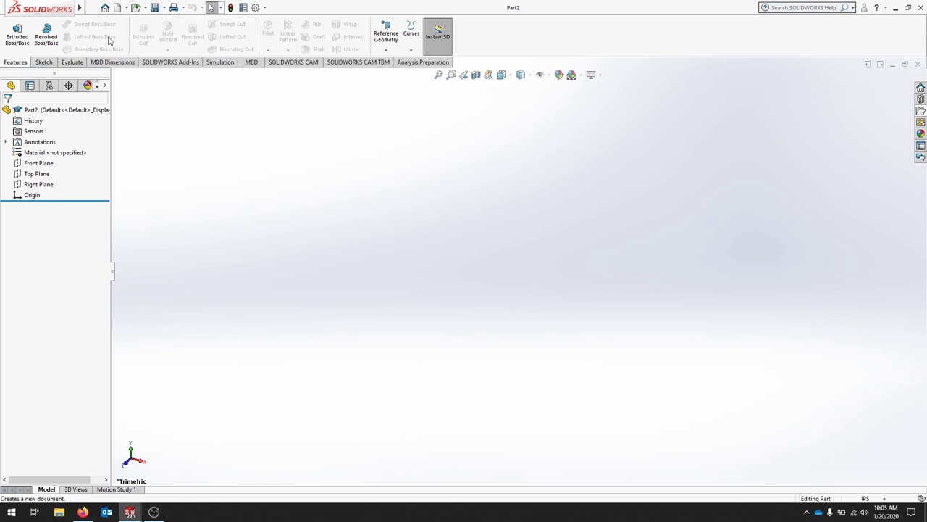
pyautogui.moveTo(80, 9)
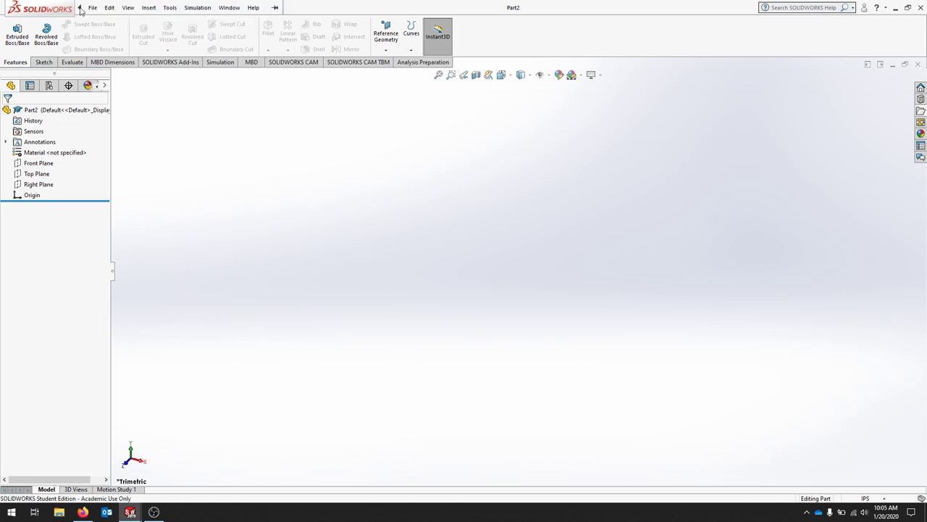
pyautogui.click(93, 7)
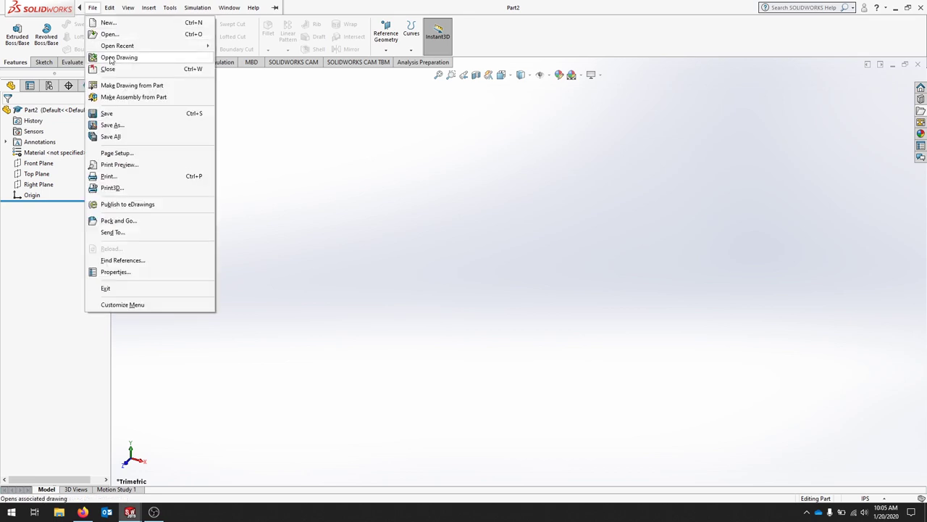
pyautogui.click(362, 174)
pyautogui.moveTo(82, 8)
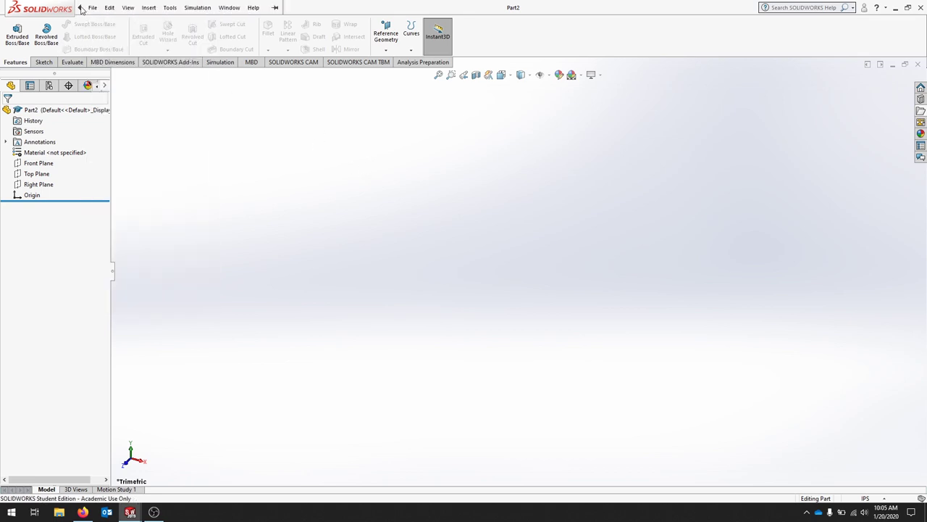
pyautogui.click(149, 7)
pyautogui.click(170, 7)
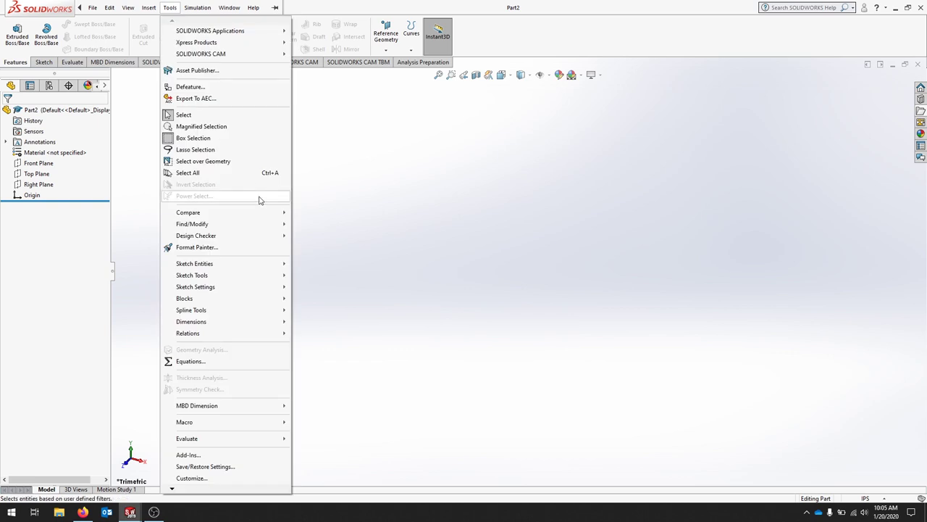
pyautogui.click(402, 196)
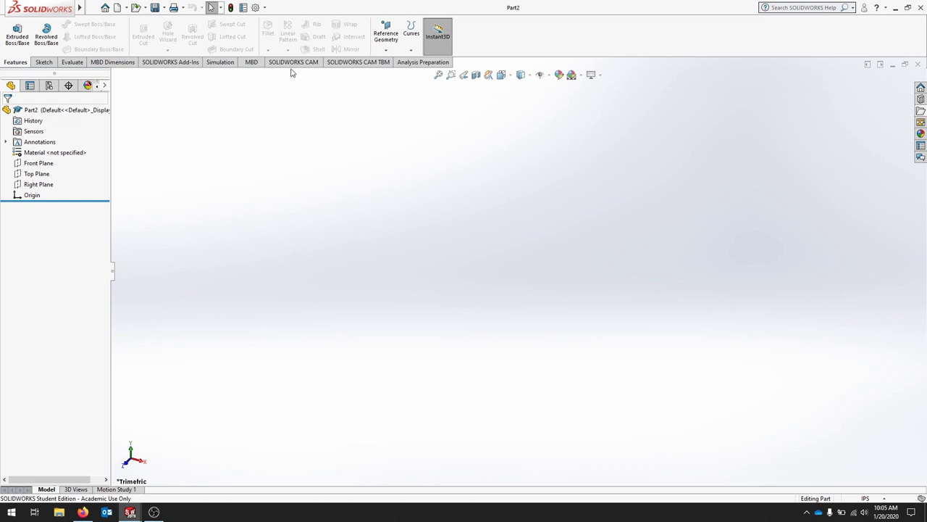
# Keep Part2's document units at IPS and set length decimals to .1234.
pyautogui.click(256, 8)
pyautogui.click(337, 91)
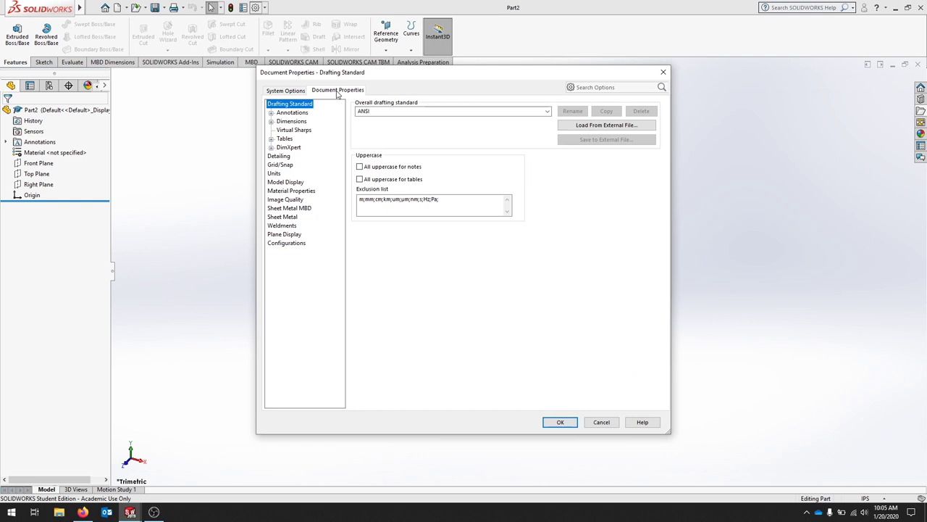
pyautogui.click(274, 174)
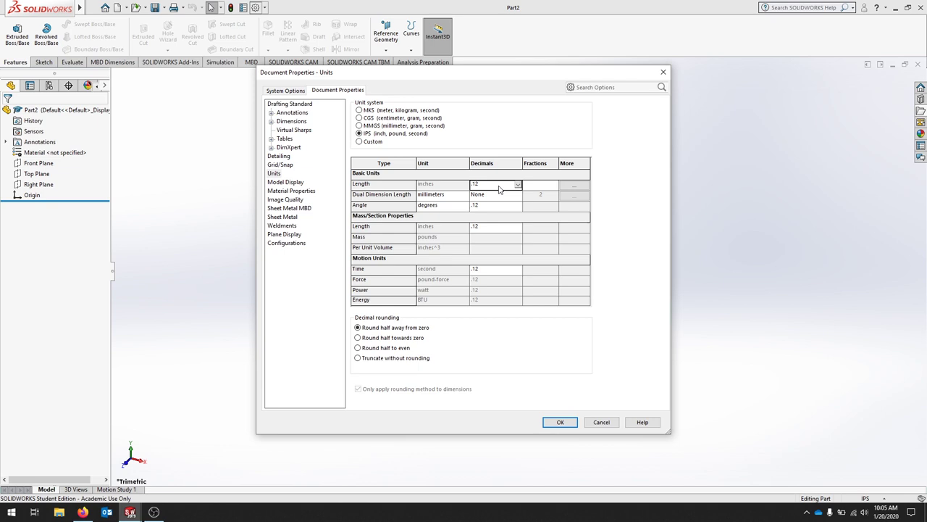
pyautogui.click(518, 186)
pyautogui.click(494, 208)
pyautogui.click(560, 423)
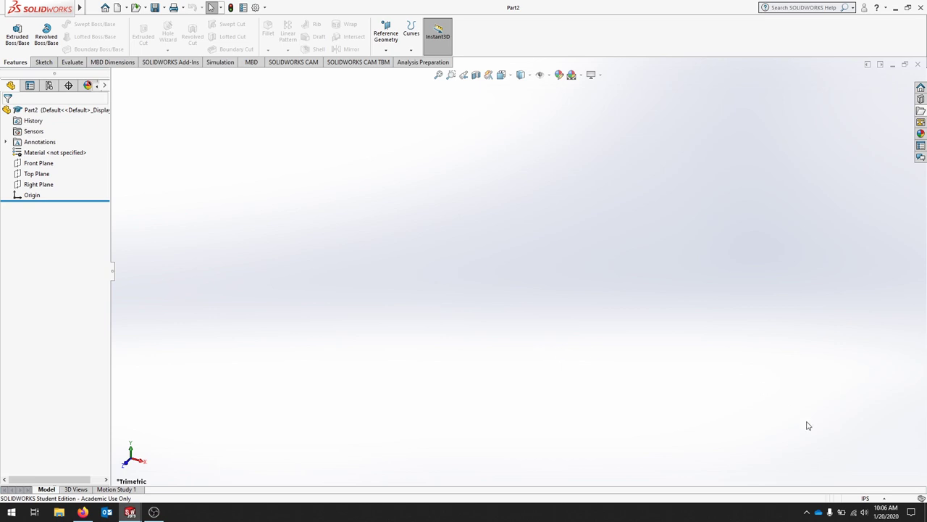
pyautogui.click(866, 499)
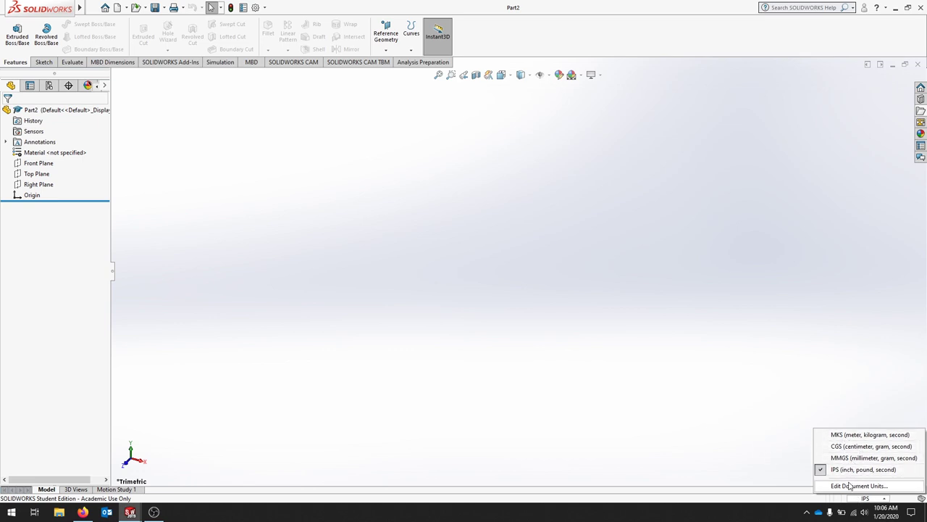
pyautogui.click(669, 392)
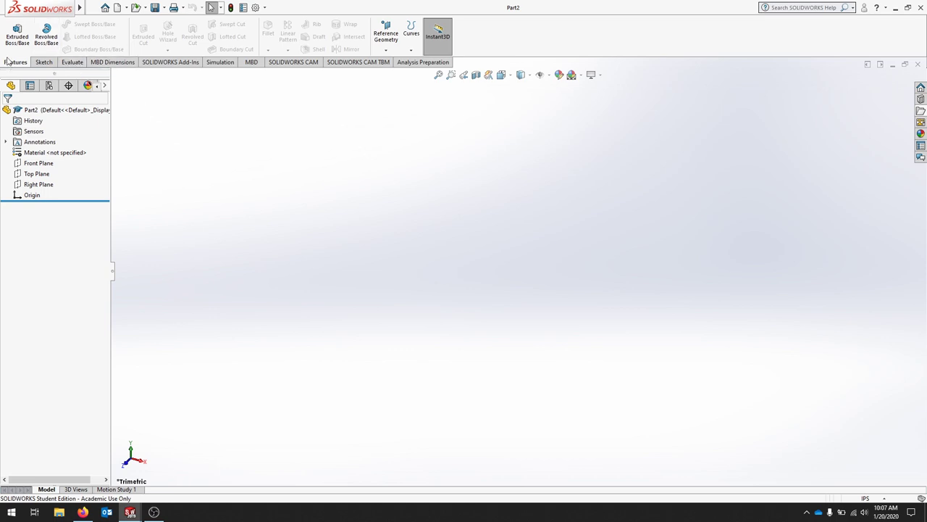
pyautogui.click(44, 63)
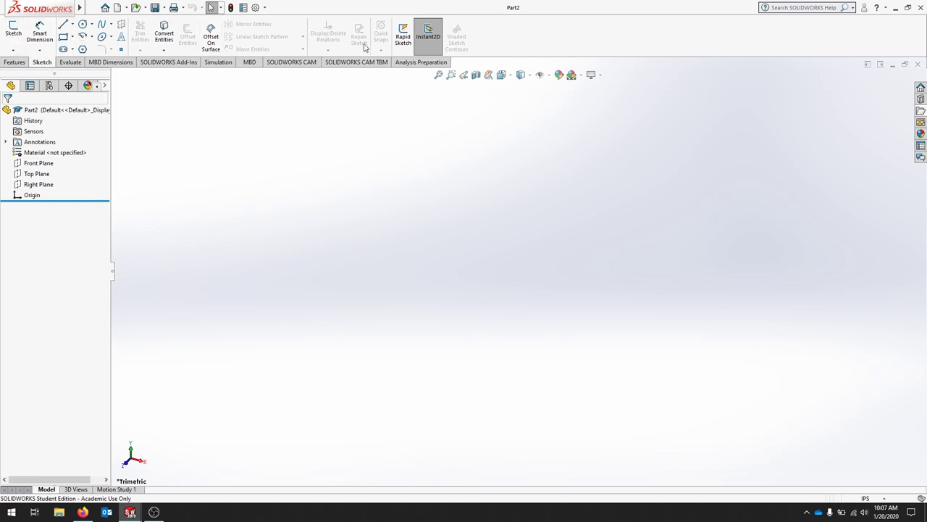
pyautogui.click(70, 62)
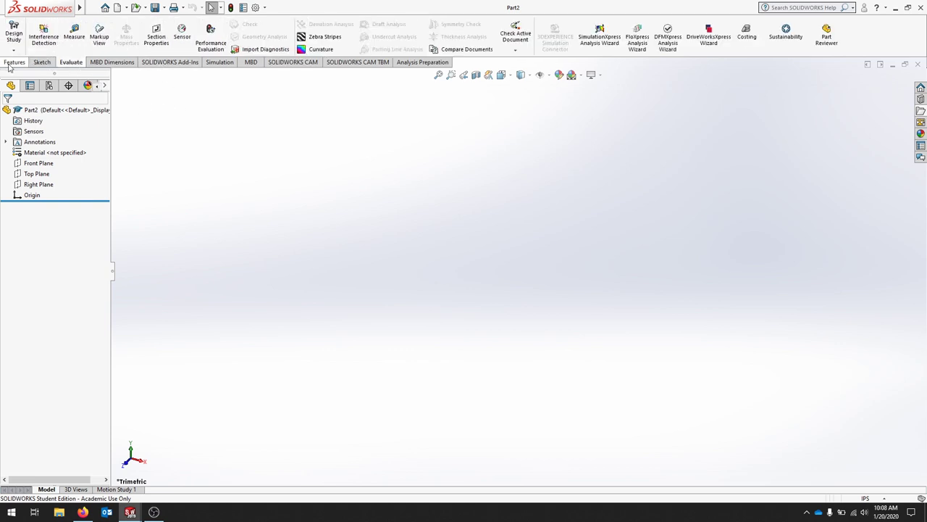
pyautogui.click(13, 63)
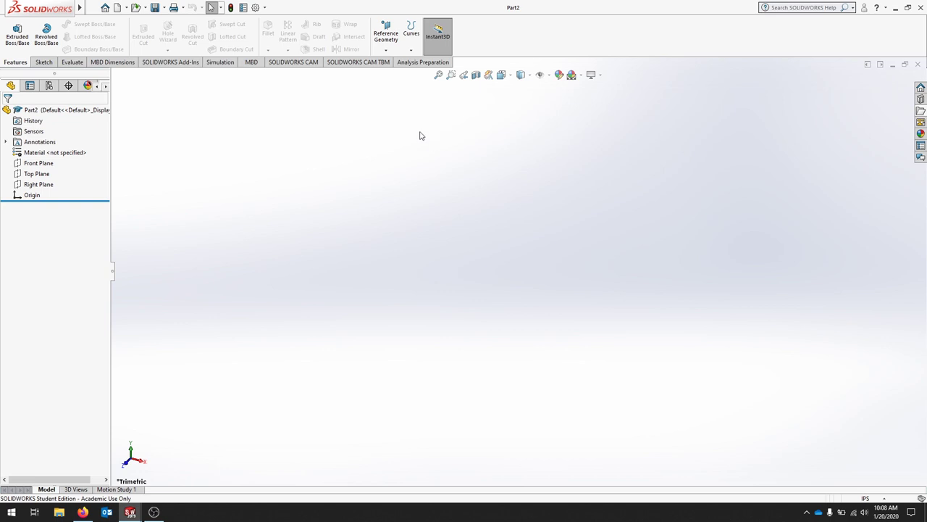
pyautogui.rightClick(305, 12)
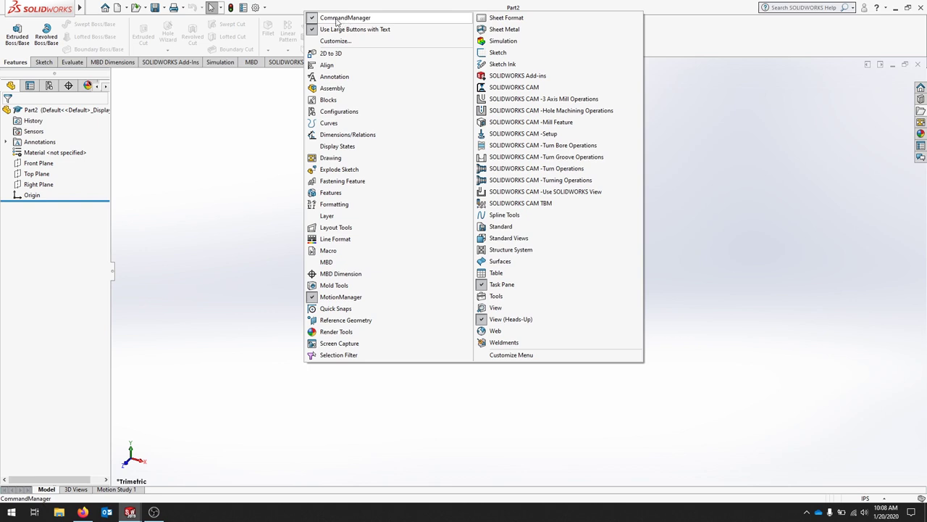
pyautogui.click(137, 115)
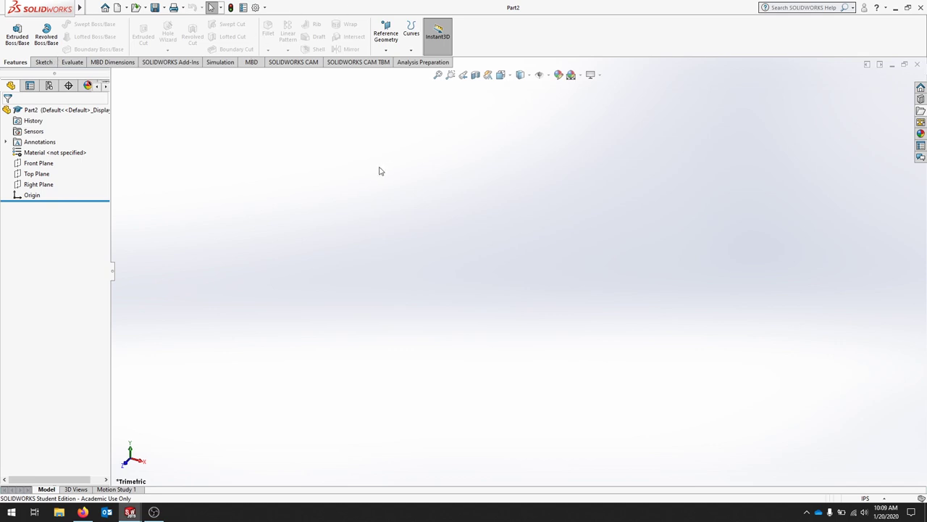
# Gesture to bottom and right views, review the Mouse Gestures settings, then gesture to left and top.
pyautogui.moveTo(365, 167); pyautogui.dragTo(399, 227, button='right')
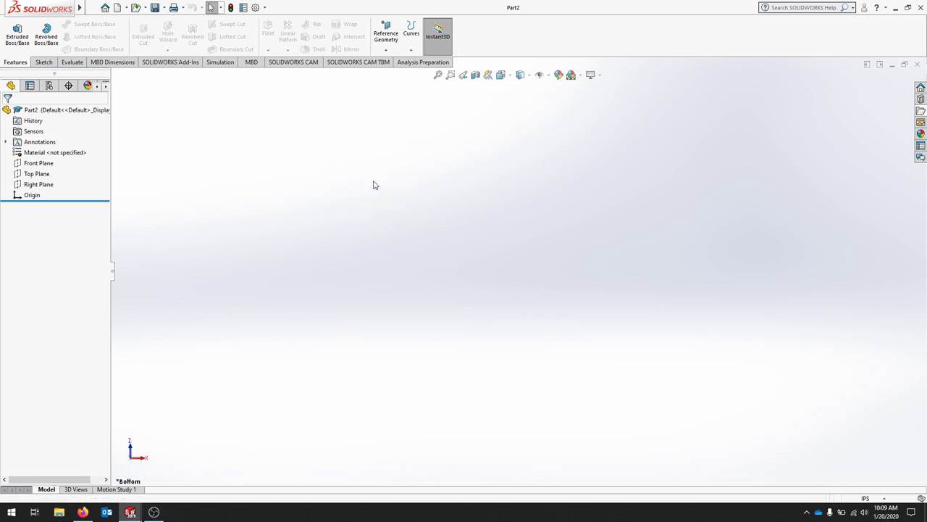
pyautogui.moveTo(362, 152); pyautogui.dragTo(400, 133, button='right')
pyautogui.click(265, 7)
pyautogui.click(288, 31)
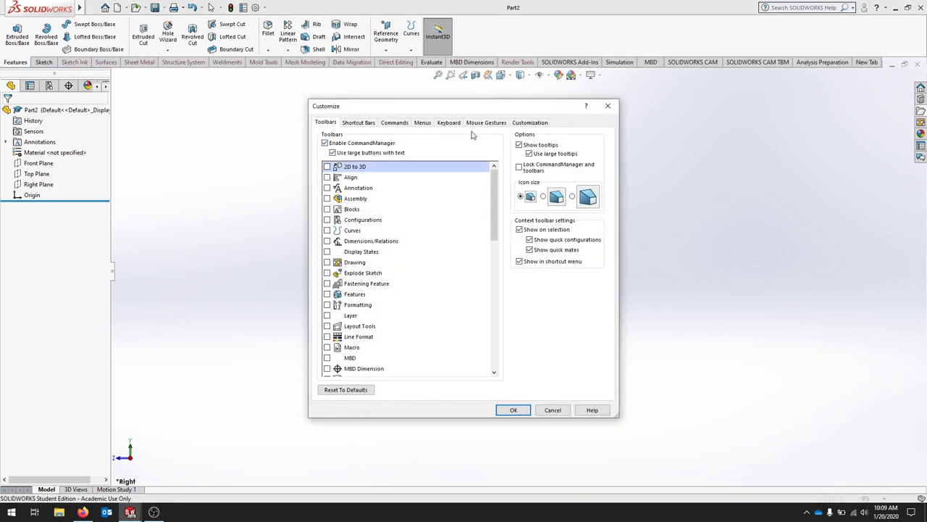
pyautogui.click(483, 123)
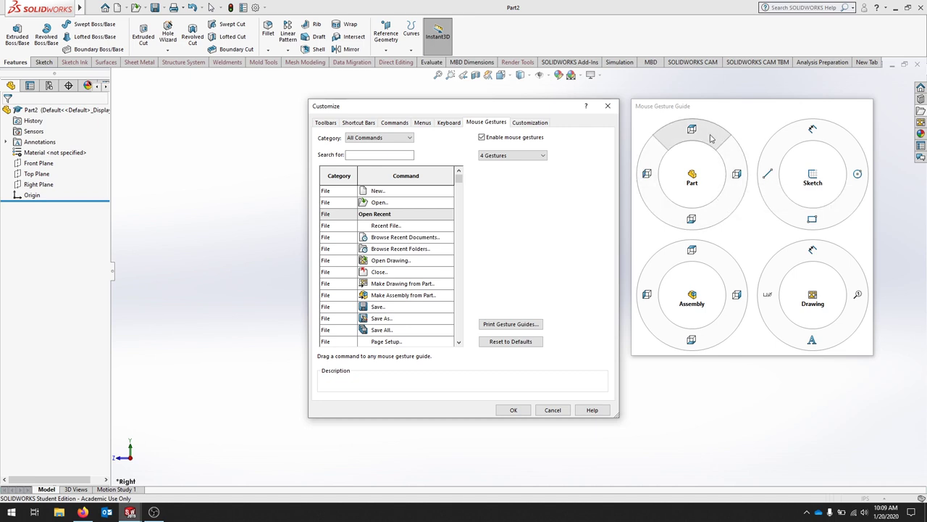
pyautogui.click(513, 410)
pyautogui.moveTo(437, 304); pyautogui.dragTo(377, 304, button='right')
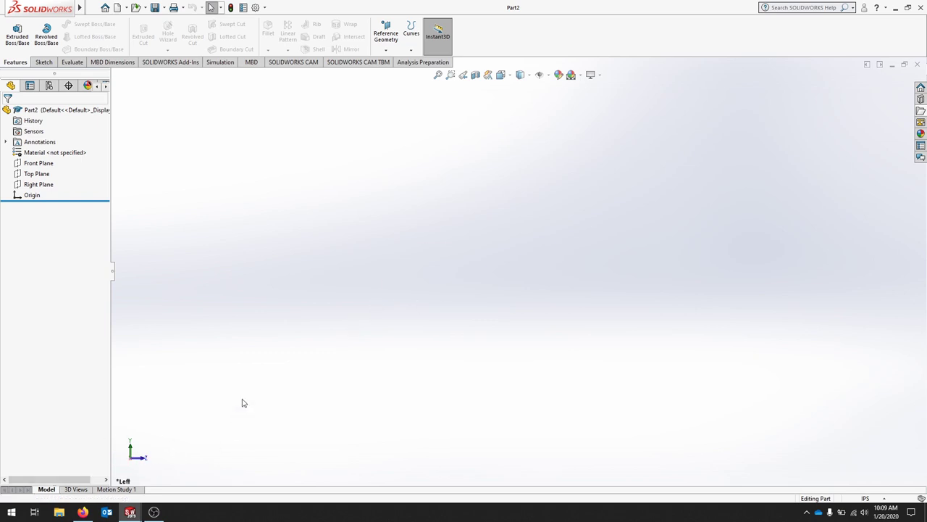
pyautogui.moveTo(415, 321); pyautogui.dragTo(553, 226, button='right')
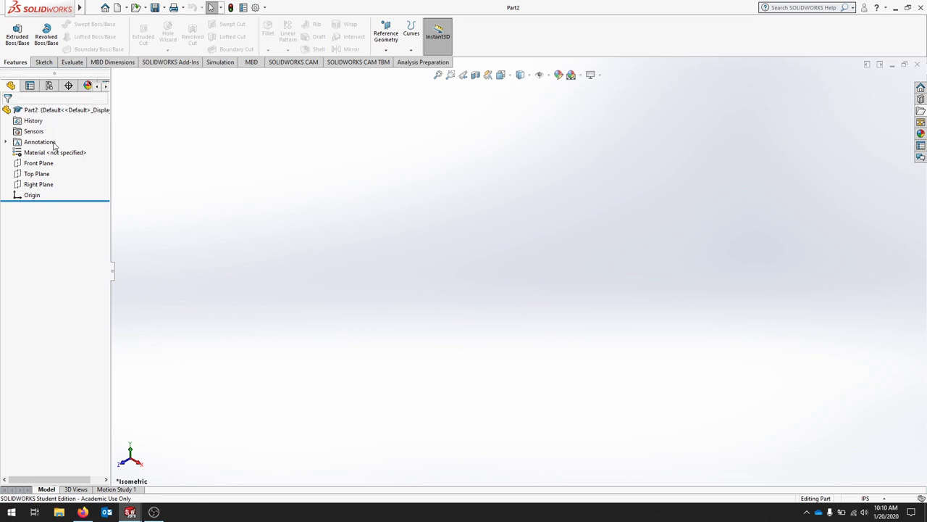
# Cycle the left panel through PropertyManager, ConfigurationManager, DimXpertManager and DisplayManager.
pyautogui.click(30, 88)
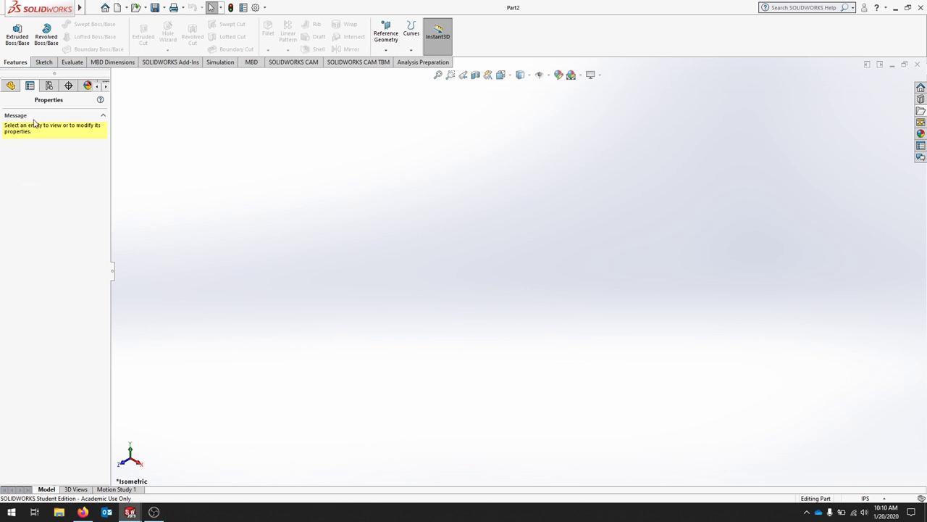
pyautogui.click(49, 86)
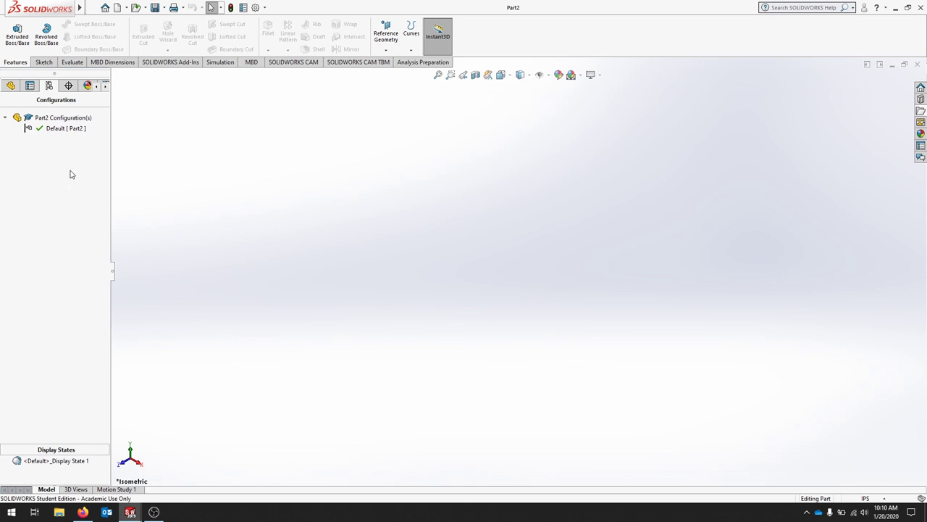
pyautogui.click(70, 85)
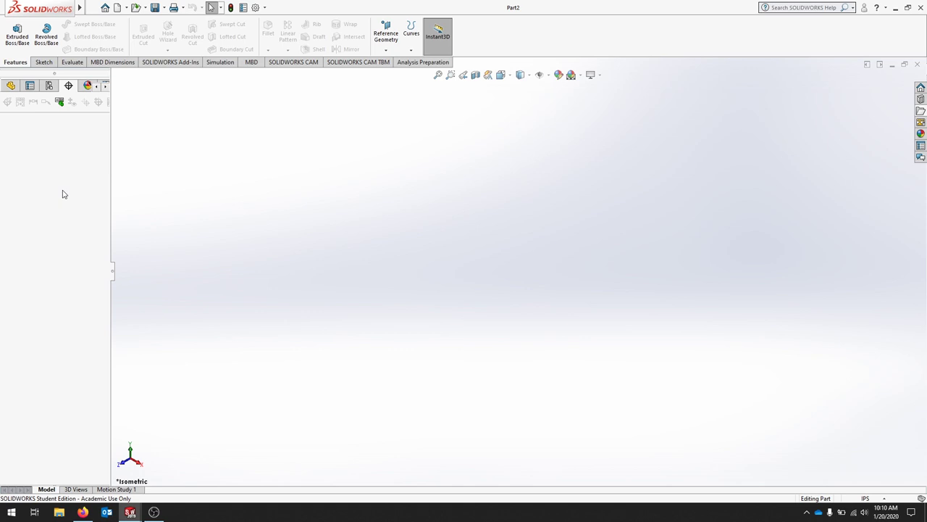
pyautogui.click(88, 85)
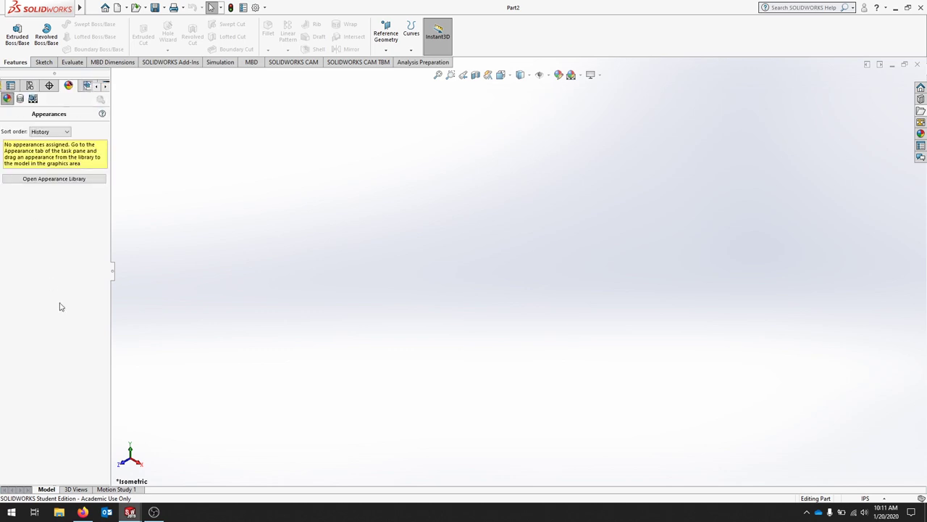